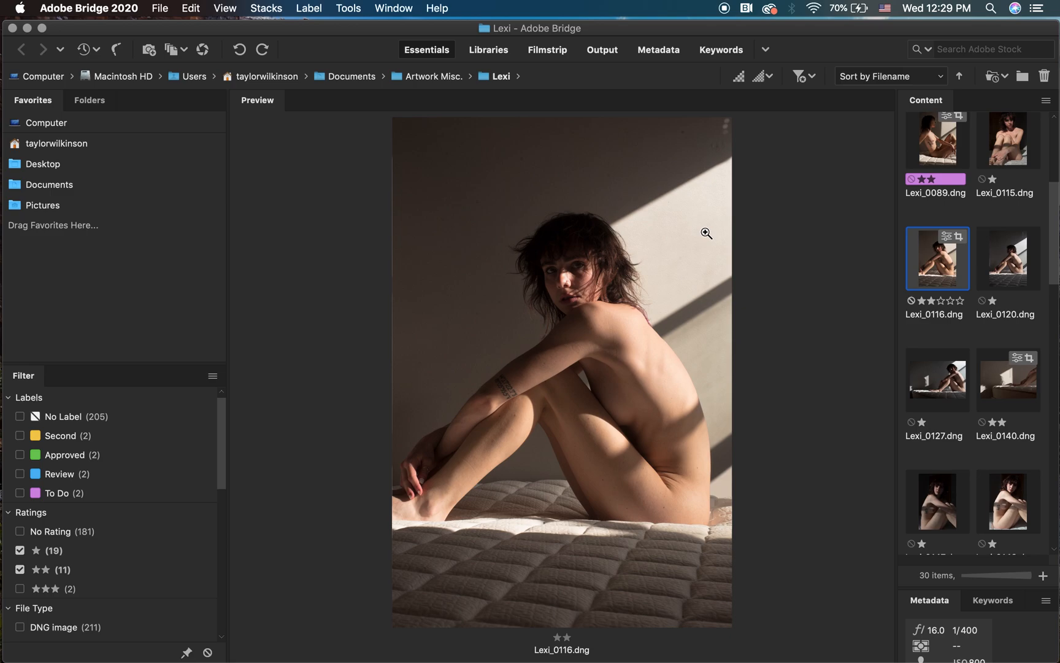
# - Open the selected photo Lexi_0116.dng in Camera Raw
pyautogui.rightClick(942, 256)
pyautogui.moveTo(943, 259)
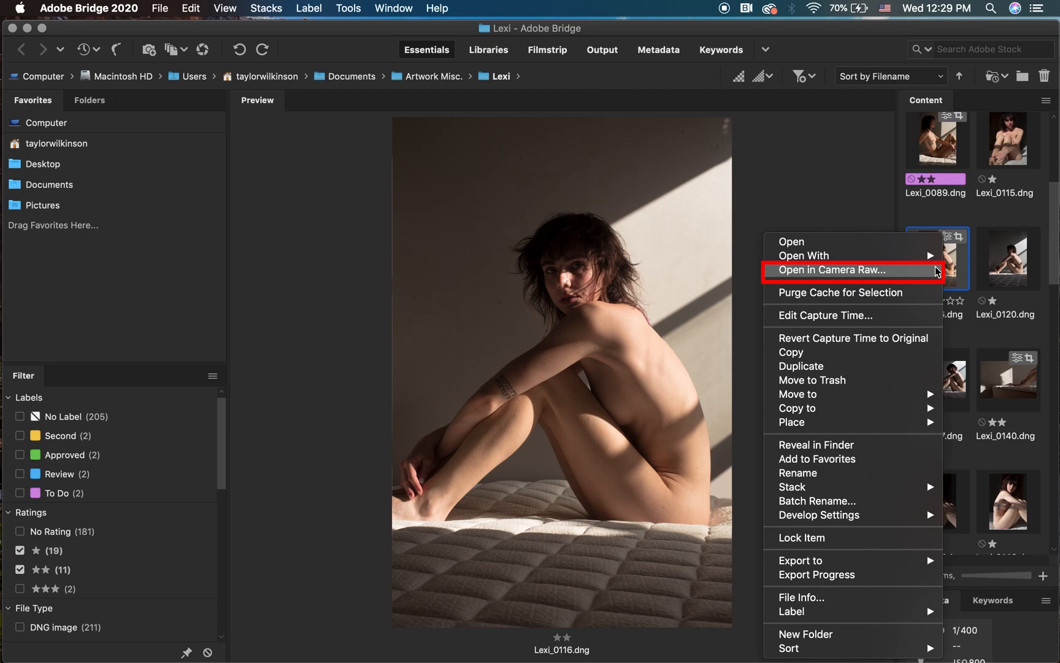
pyautogui.click(935, 270)
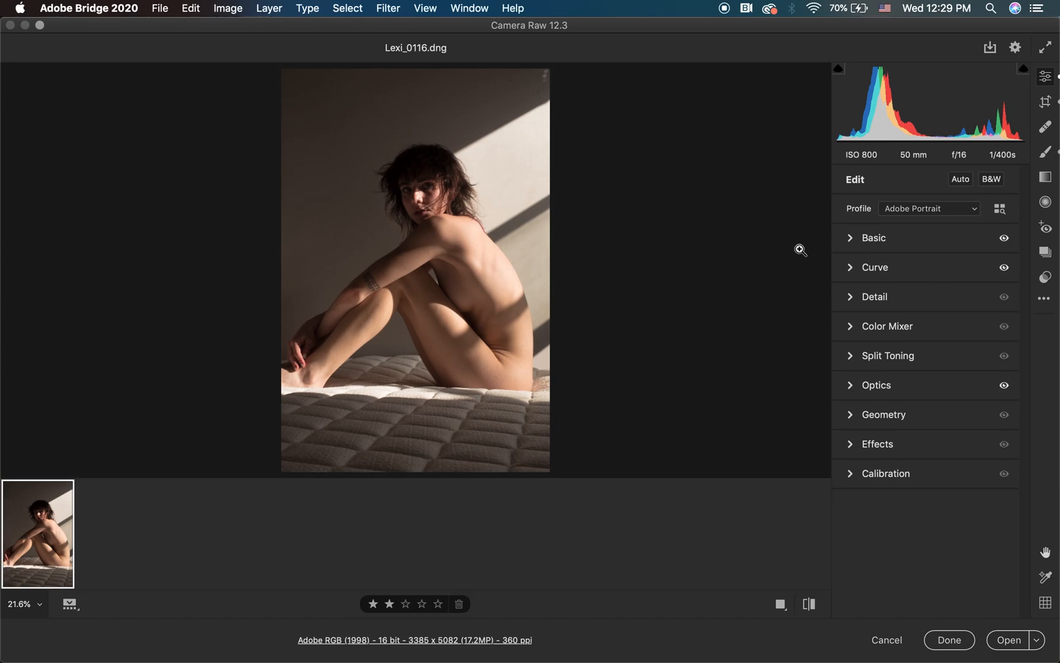
# - Set the filmstrip orientation to Vertical and slightly widen the filmstrip beside the photo
pyautogui.click(71, 604)
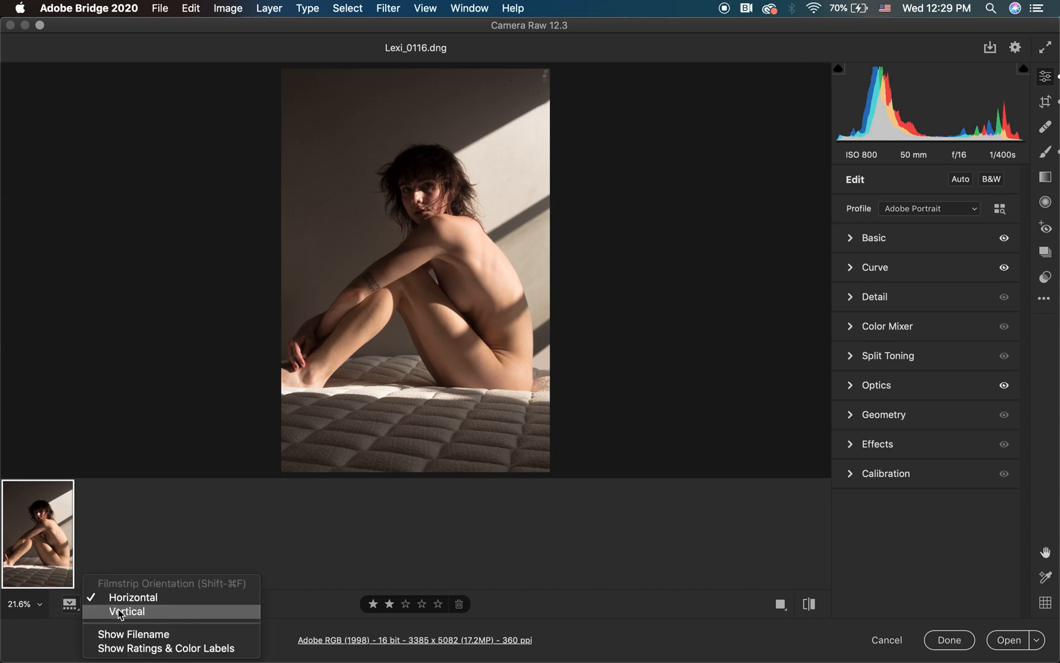
pyautogui.click(120, 611)
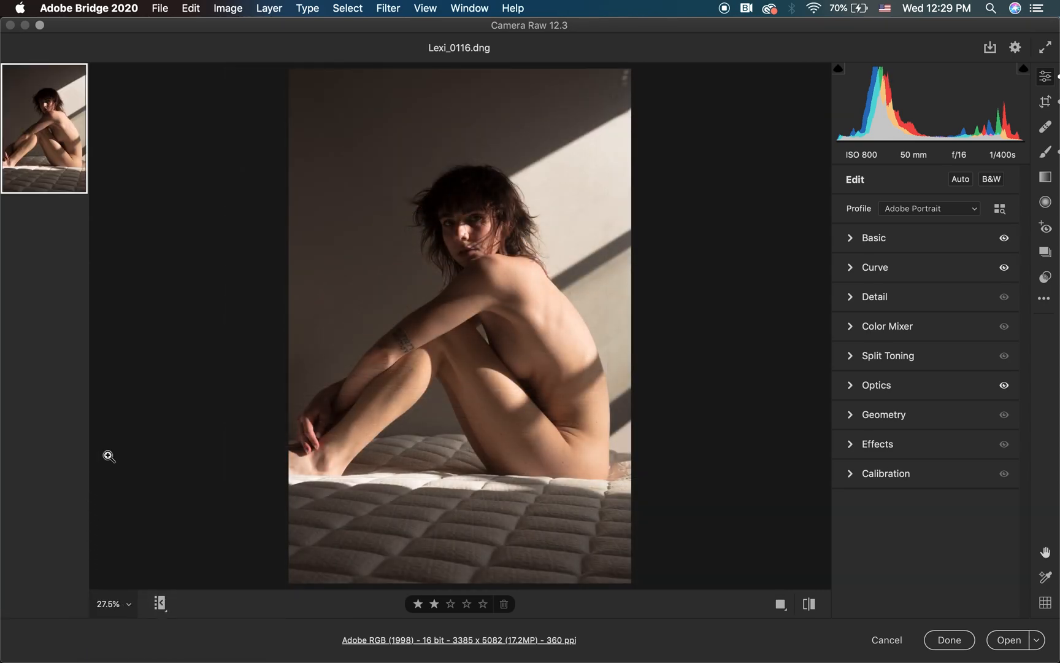
pyautogui.moveTo(89, 436); pyautogui.dragTo(96, 397)
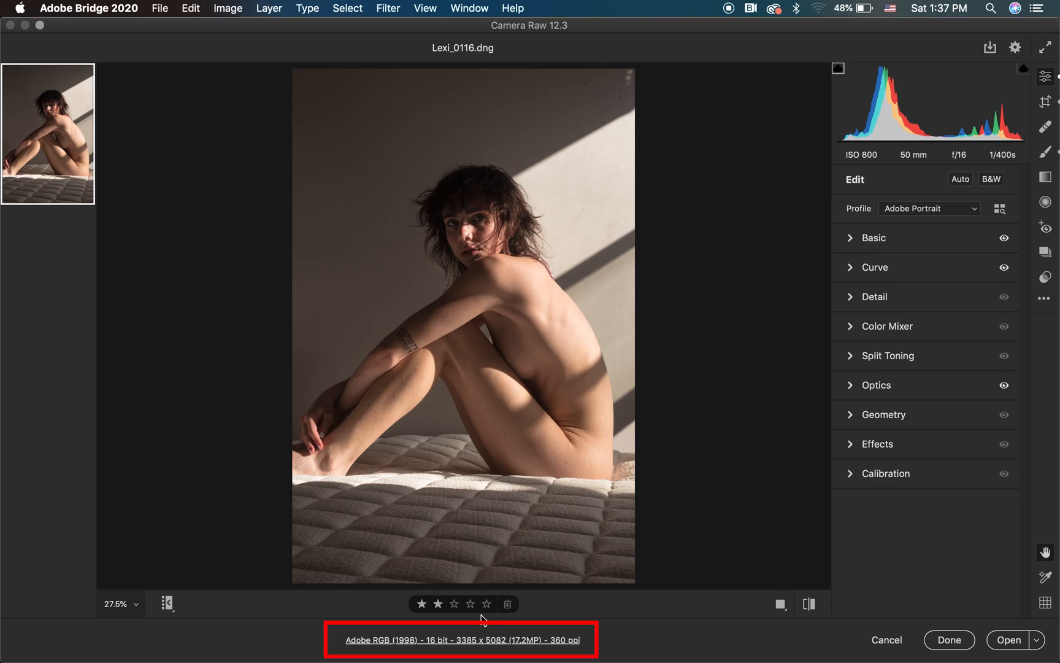
# - Check the color space, bit depth and resolution in the workflow preferences and accept them
pyautogui.click(485, 640)
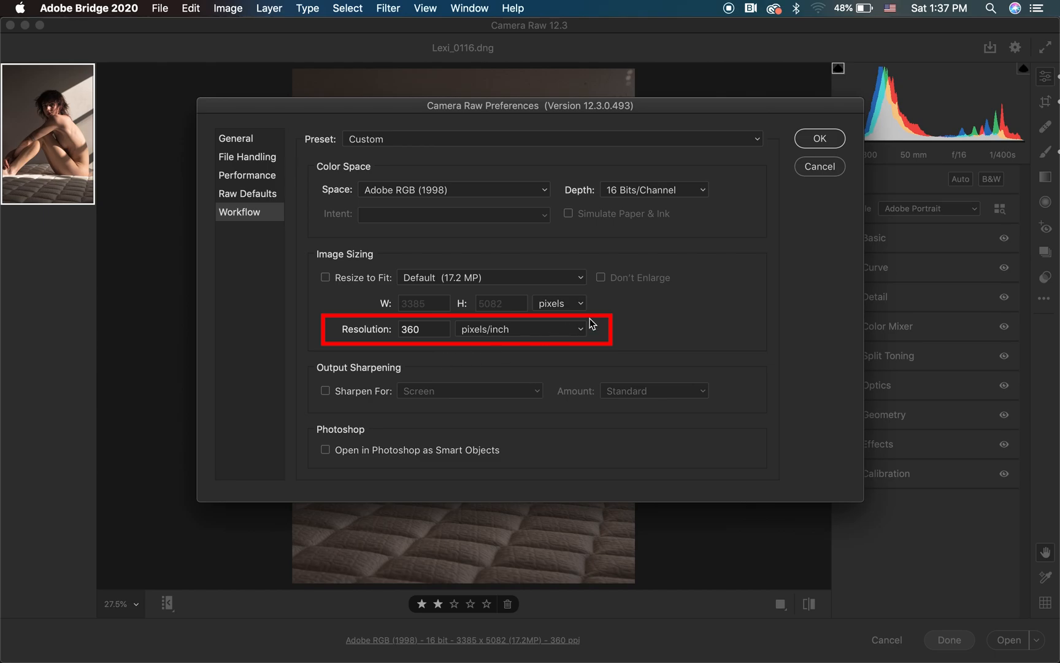
pyautogui.click(837, 138)
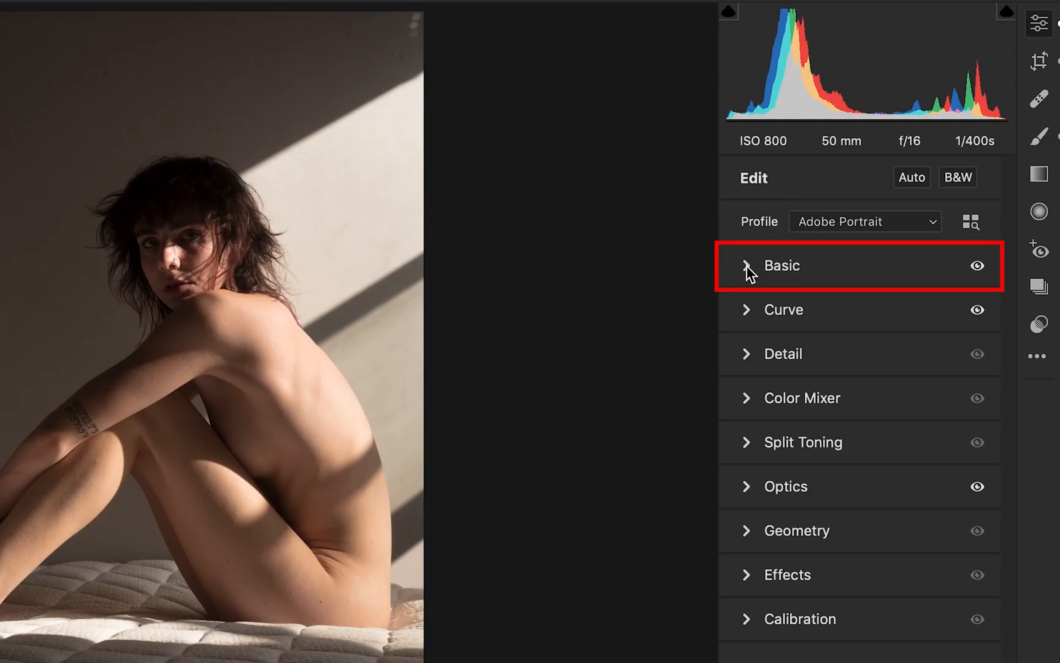
# - Sample the white balance from the sunlit wall behind the model, and warm the Temperature to 6000
pyautogui.click(746, 266)
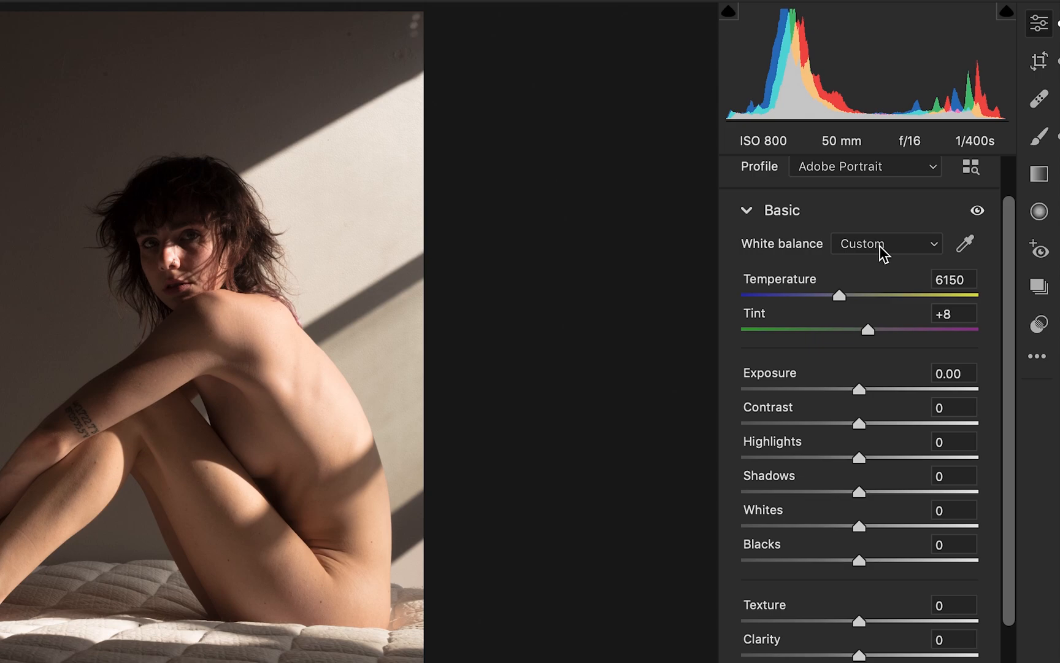
pyautogui.scroll(2, 883, 253)
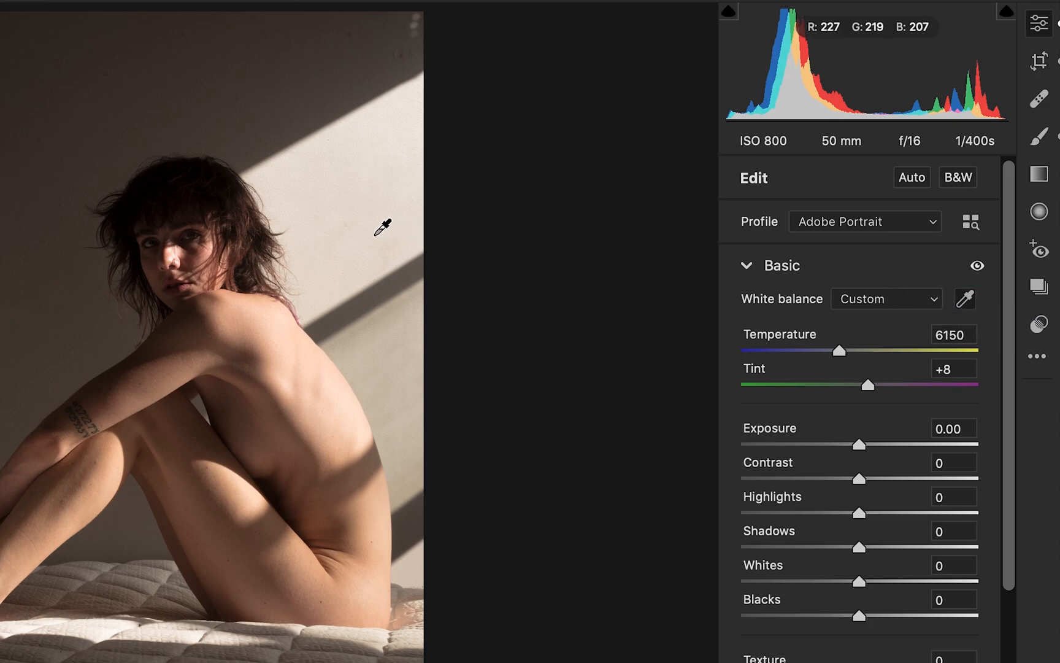
pyautogui.click(325, 160)
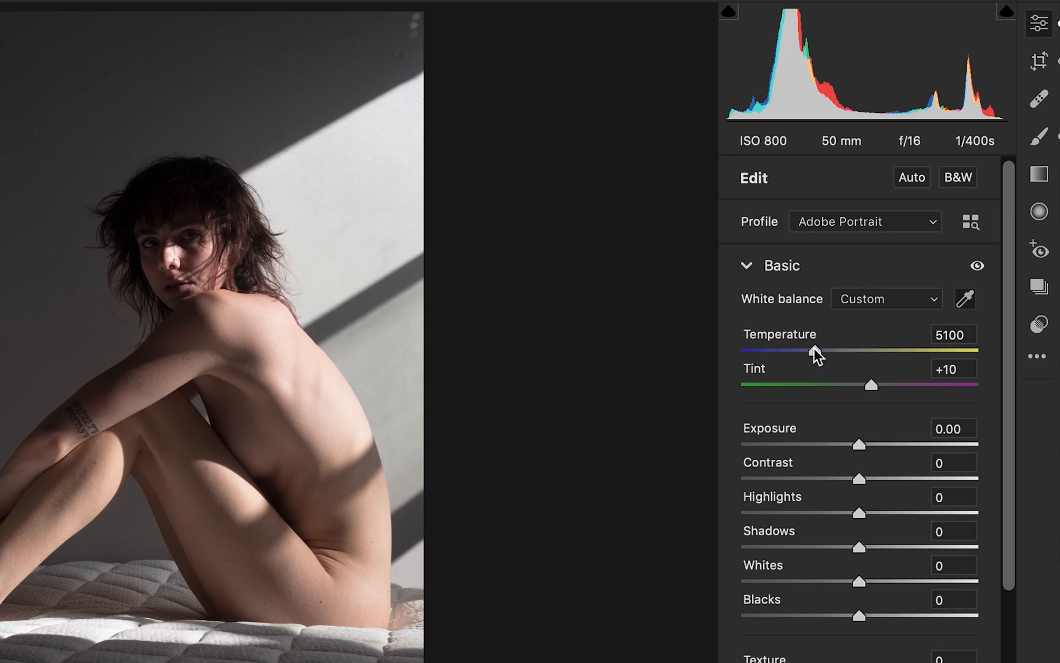
pyautogui.moveTo(813, 348); pyautogui.dragTo(835, 340)
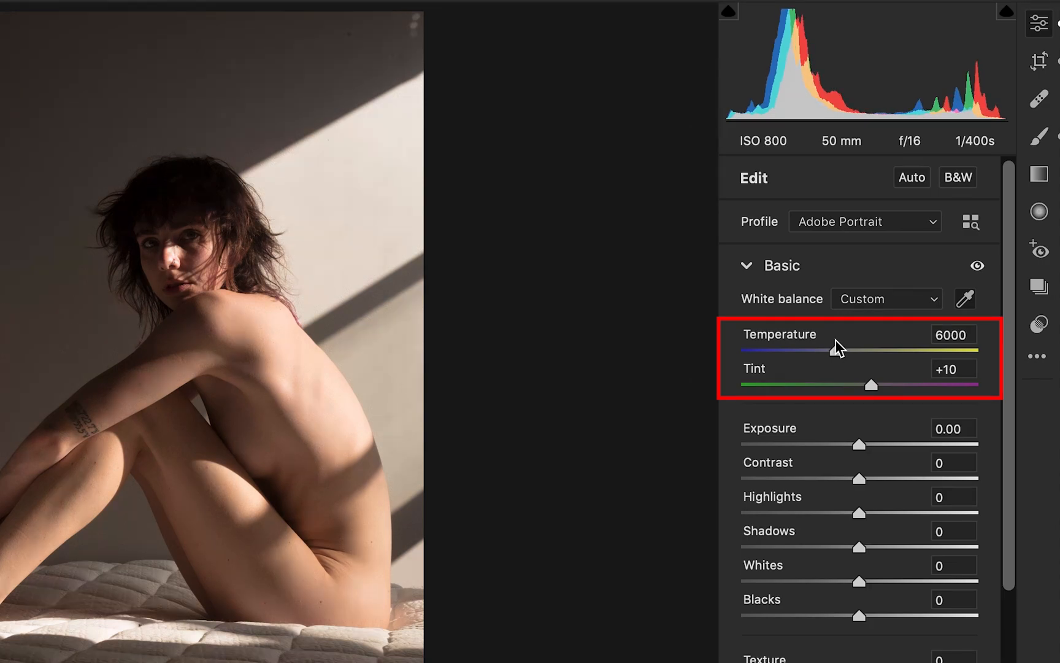
pyautogui.click(950, 334)
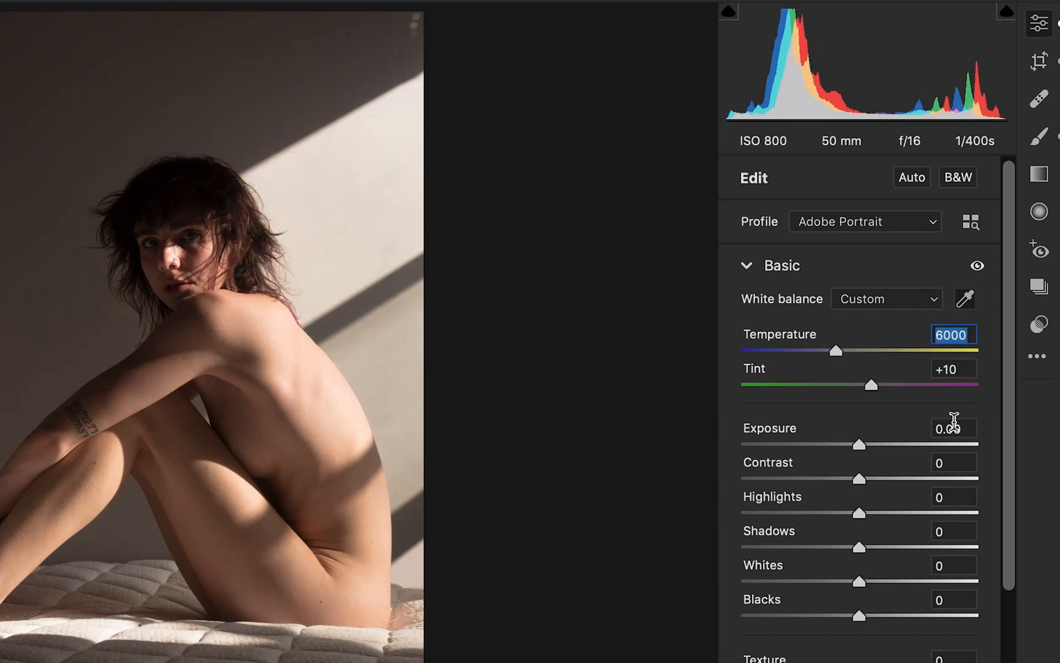
# - Try a brighter Exposure and reset it to 0.00, and set Contrast to +7 and Highlights to -21
pyautogui.moveTo(862, 444)
pyautogui.mouseDown()
pyautogui.moveTo(850, 446)
pyautogui.moveTo(909, 442)
pyautogui.moveTo(879, 442)
pyautogui.mouseUp()
pyautogui.doubleClick(877, 442)
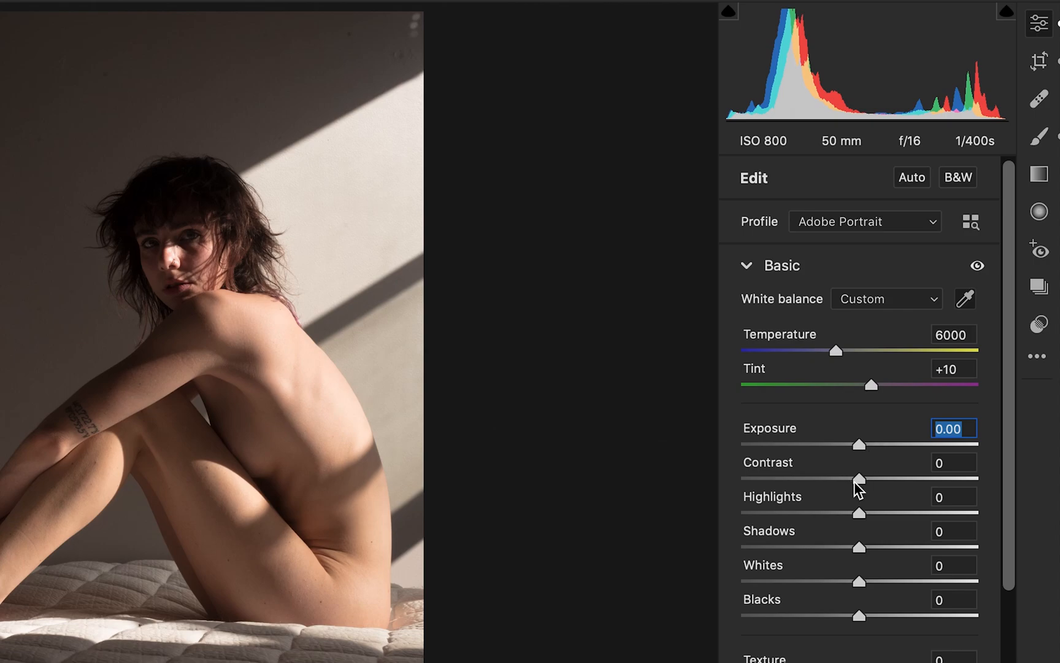
pyautogui.moveTo(854, 481); pyautogui.dragTo(862, 481)
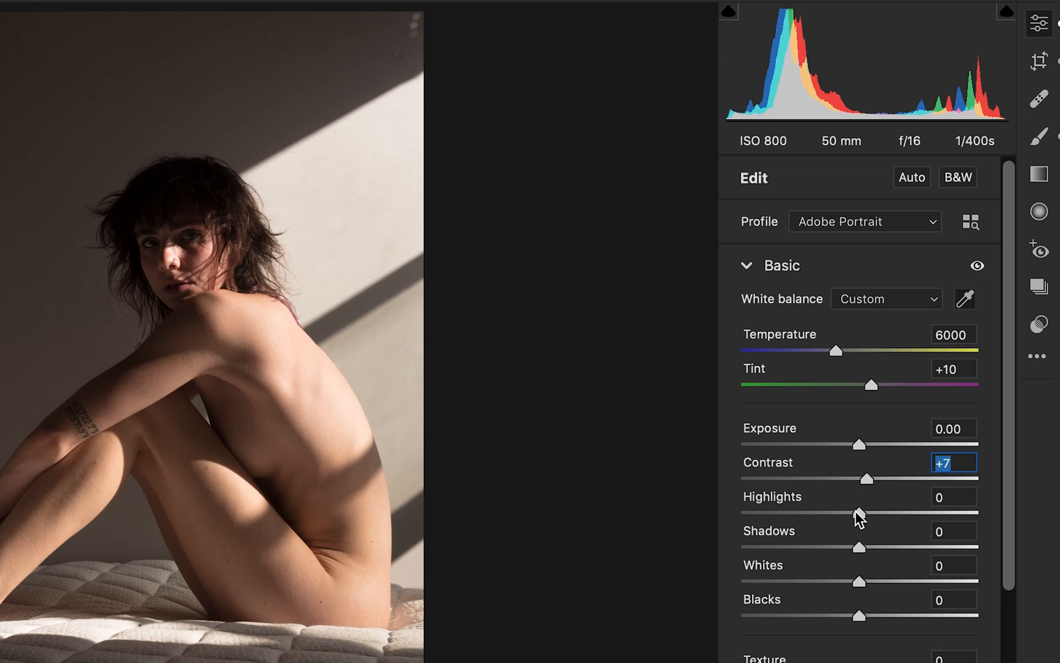
pyautogui.moveTo(856, 511); pyautogui.dragTo(832, 498)
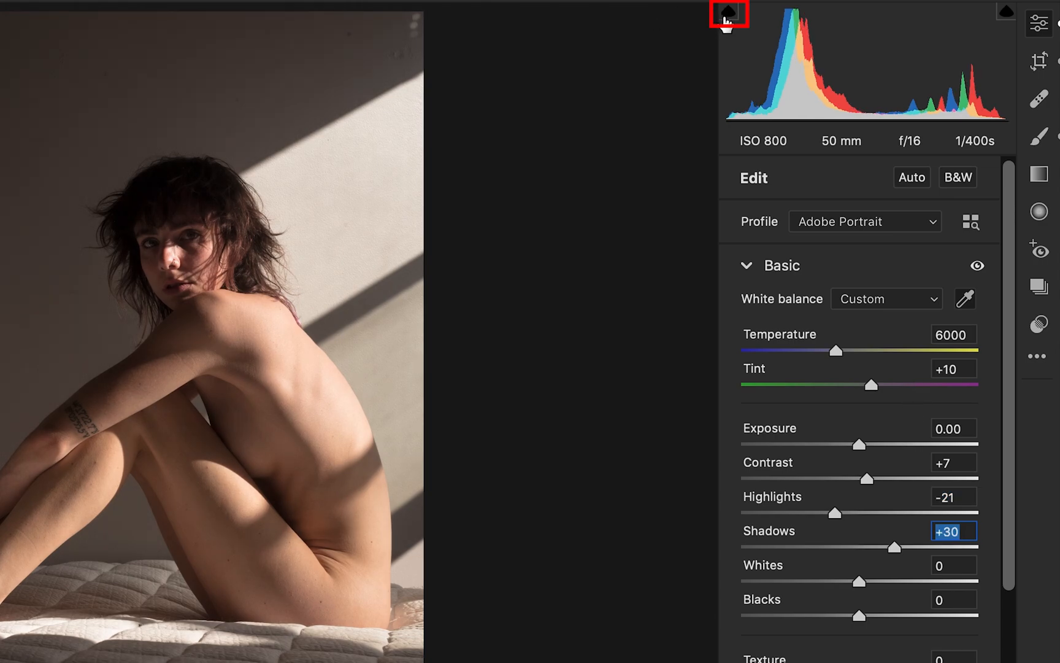
# - Turn on the shadow clipping warning, test Shadows at -100 for clipping and settle on +26
pyautogui.click(728, 16)
pyautogui.moveTo(895, 546); pyautogui.dragTo(741, 546)
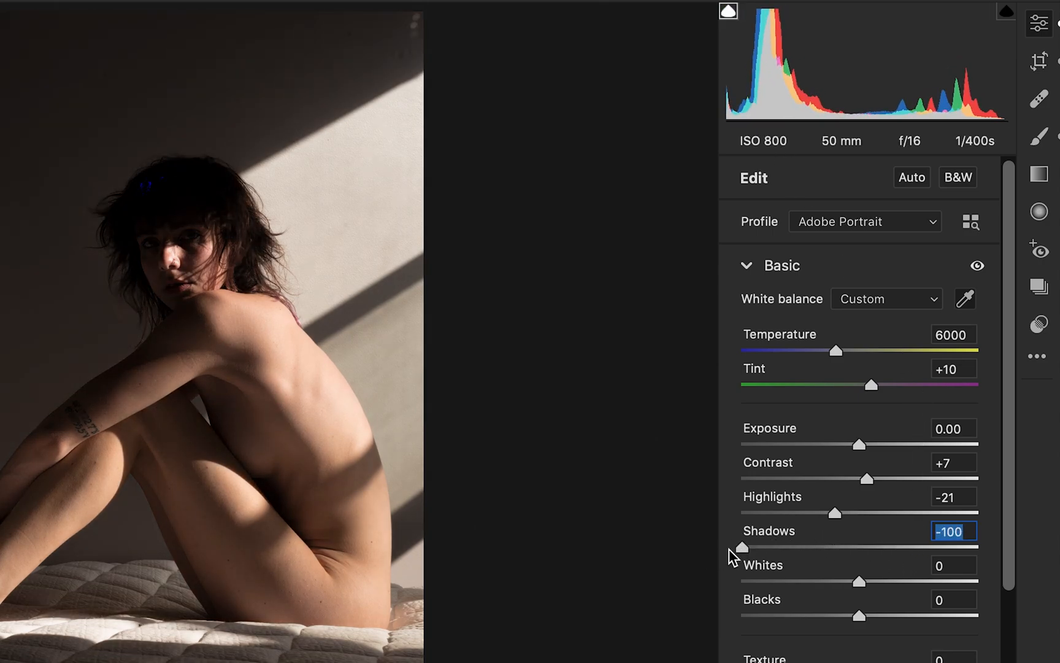
pyautogui.moveTo(742, 547); pyautogui.dragTo(889, 539)
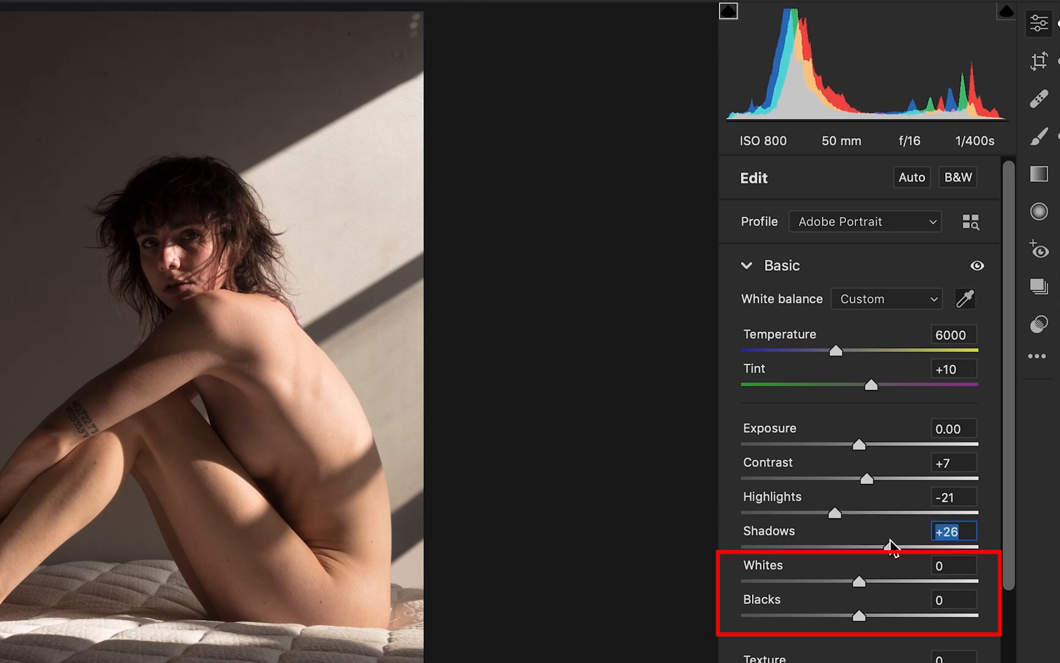
# - Raise Whites to +8 and Blacks to +25
pyautogui.moveTo(859, 585); pyautogui.dragTo(875, 571)
pyautogui.moveTo(859, 619); pyautogui.dragTo(912, 616)
pyautogui.moveTo(913, 616); pyautogui.dragTo(843, 620)
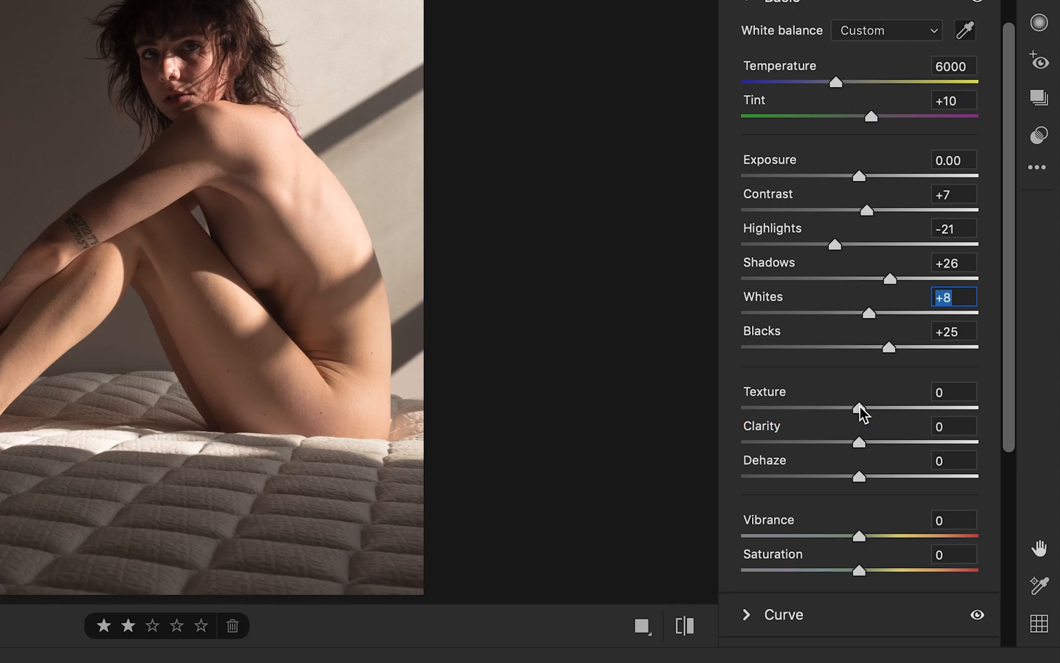
# - Try a small Texture increase and reset it to 0, and set Clarity to +10
pyautogui.moveTo(860, 406)
pyautogui.mouseDown()
pyautogui.moveTo(926, 405)
pyautogui.moveTo(783, 405)
pyautogui.moveTo(856, 390)
pyautogui.moveTo(945, 392)
pyautogui.moveTo(864, 390)
pyautogui.mouseUp()
pyautogui.doubleClick(867, 407)
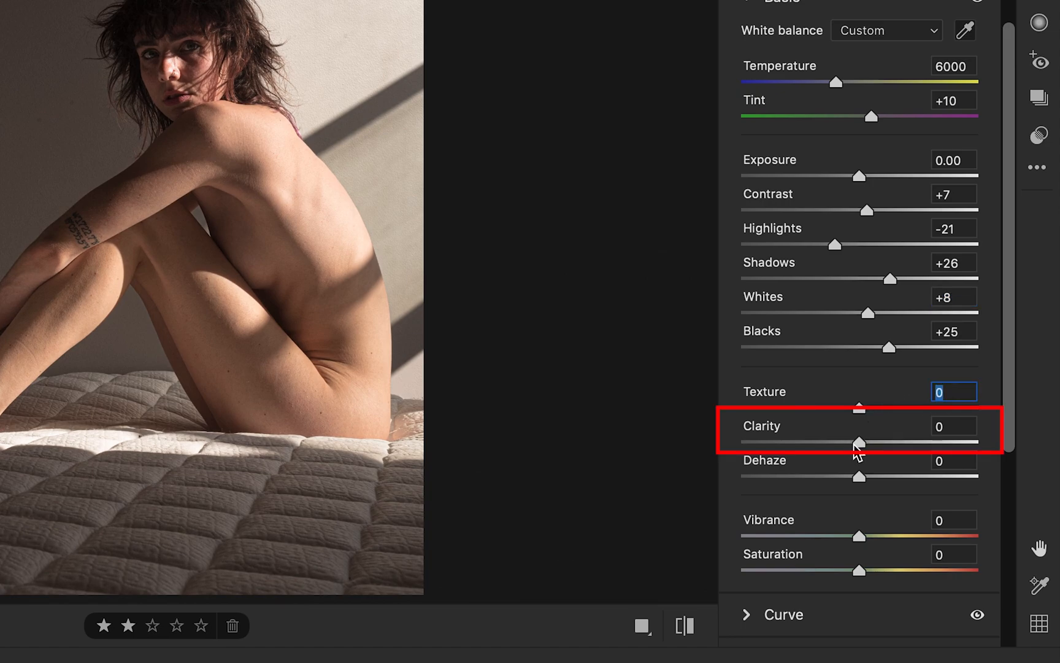
pyautogui.moveTo(859, 444)
pyautogui.mouseDown()
pyautogui.moveTo(958, 442)
pyautogui.moveTo(870, 446)
pyautogui.mouseUp()
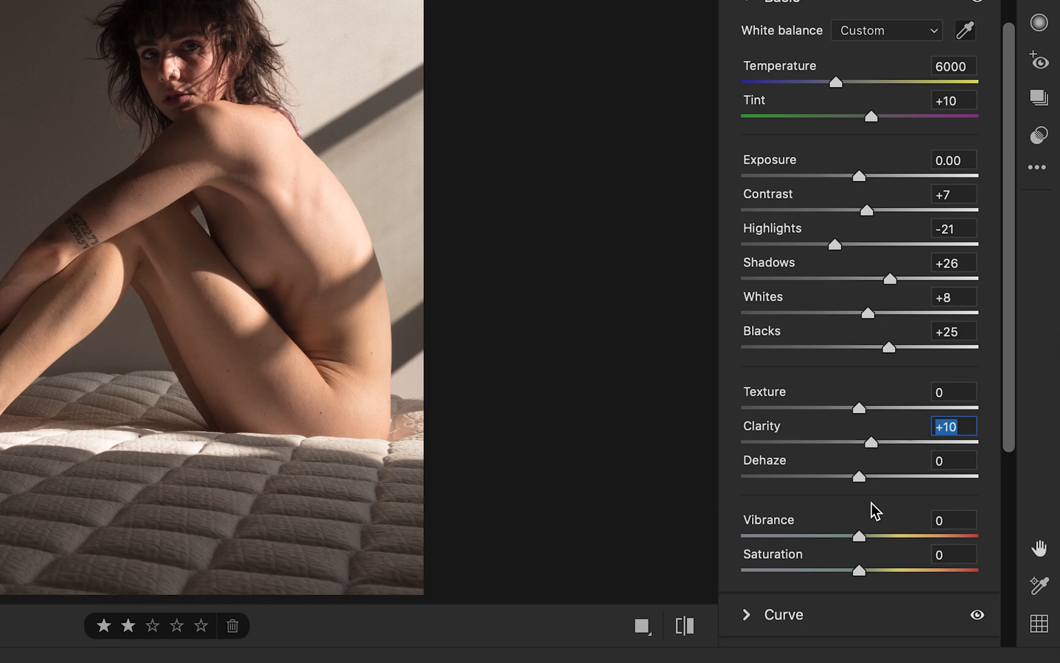
# - Set Vibrance to +10 and compare the photo with and without the edits
pyautogui.scroll(-2, 874, 510)
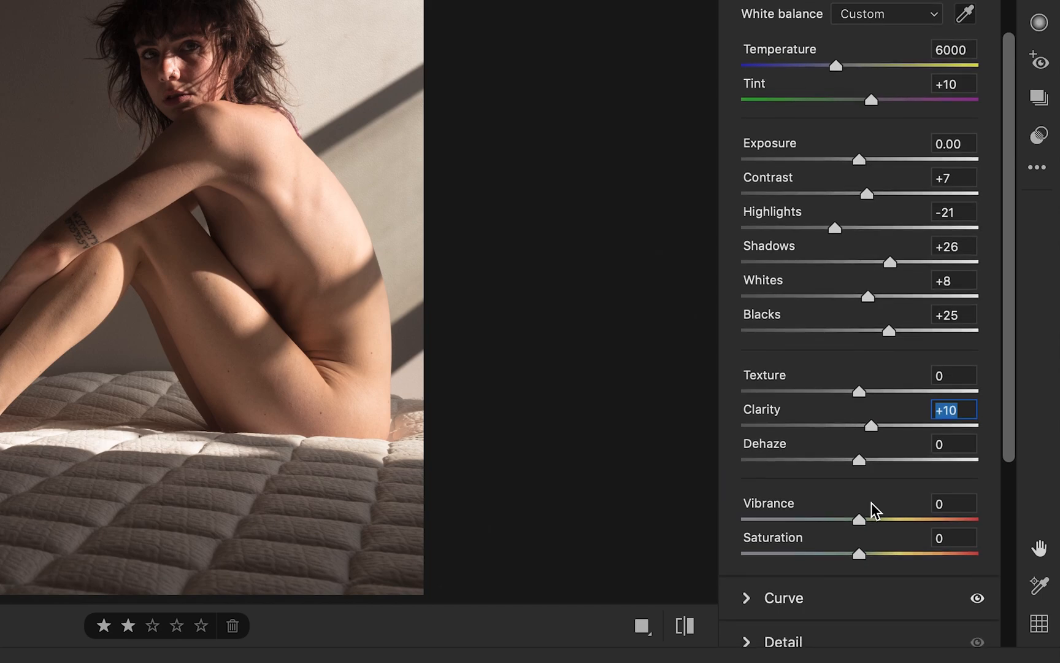
pyautogui.scroll(-1, 875, 511)
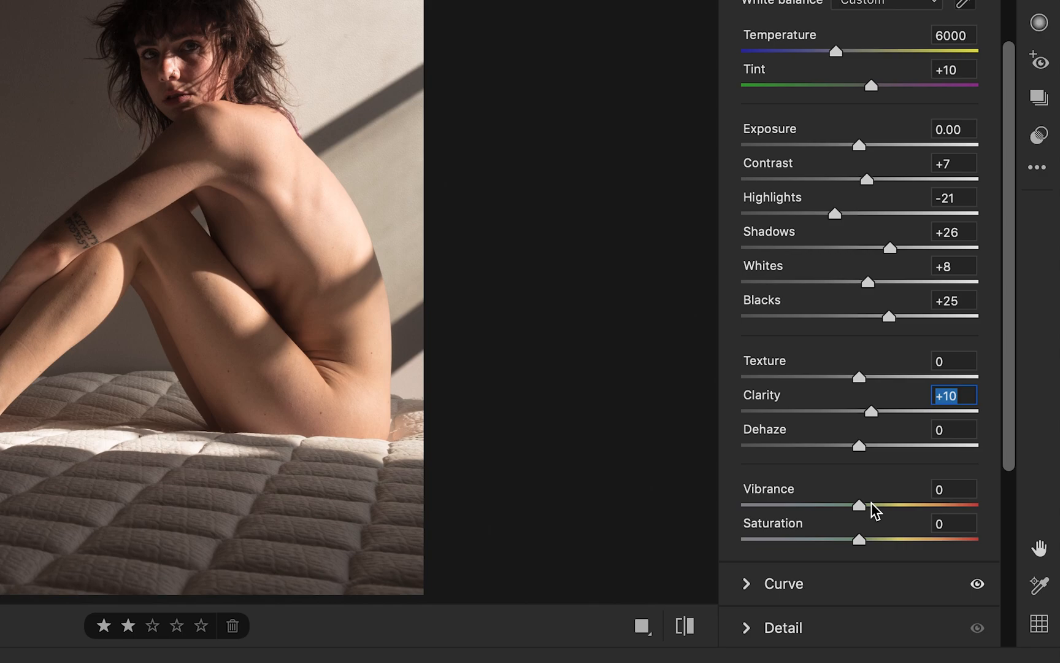
pyautogui.scroll(-4, 872, 503)
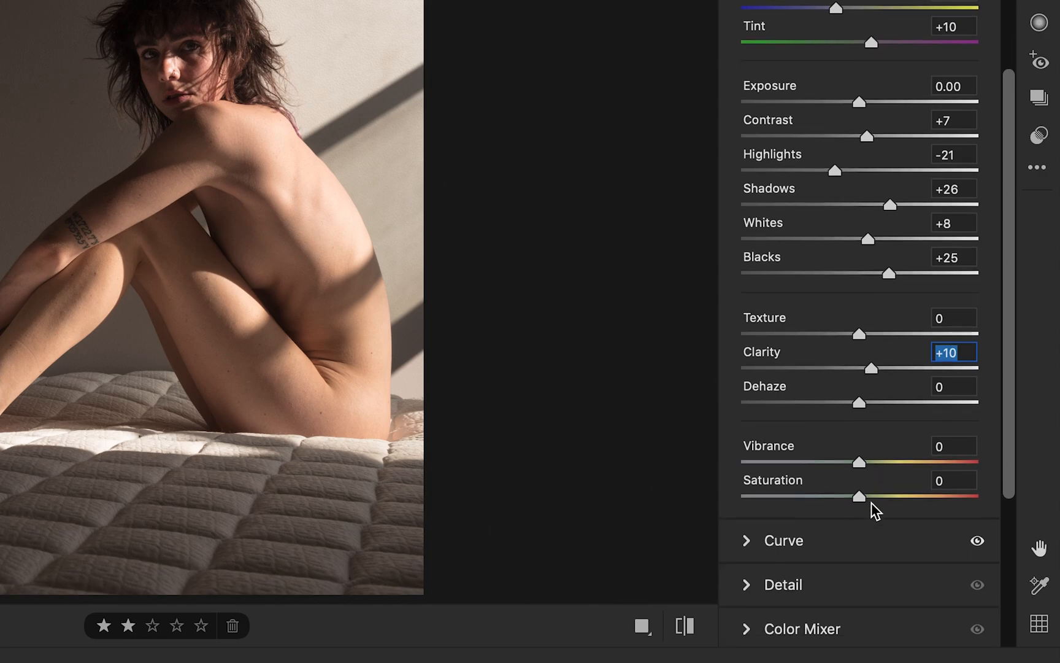
pyautogui.moveTo(862, 447)
pyautogui.mouseDown()
pyautogui.moveTo(944, 440)
pyautogui.moveTo(875, 441)
pyautogui.mouseUp()
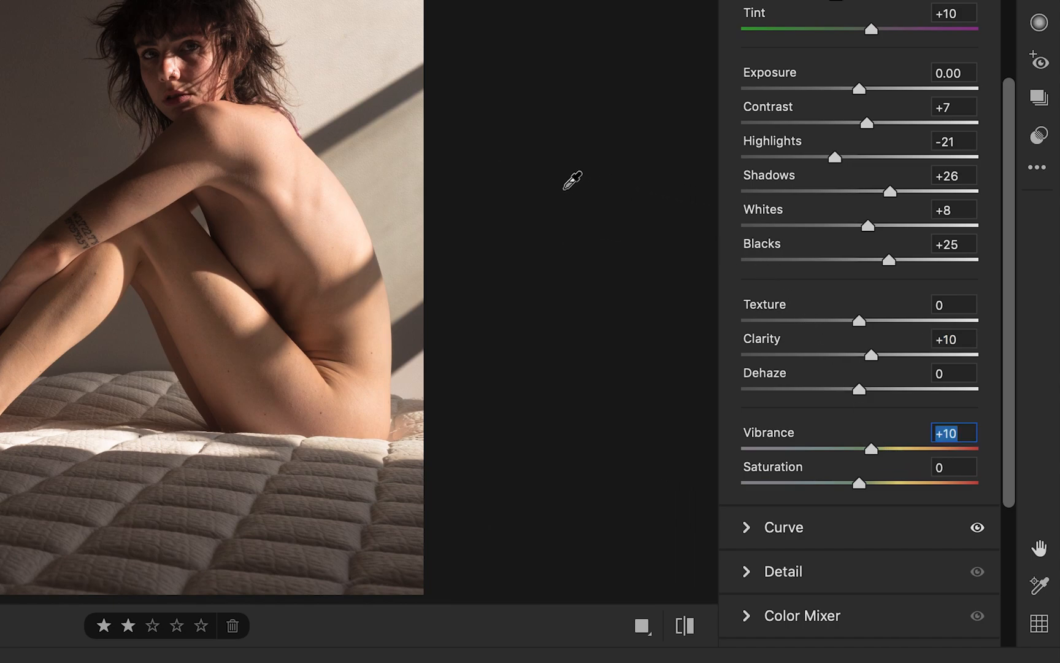
pyautogui.press('p')
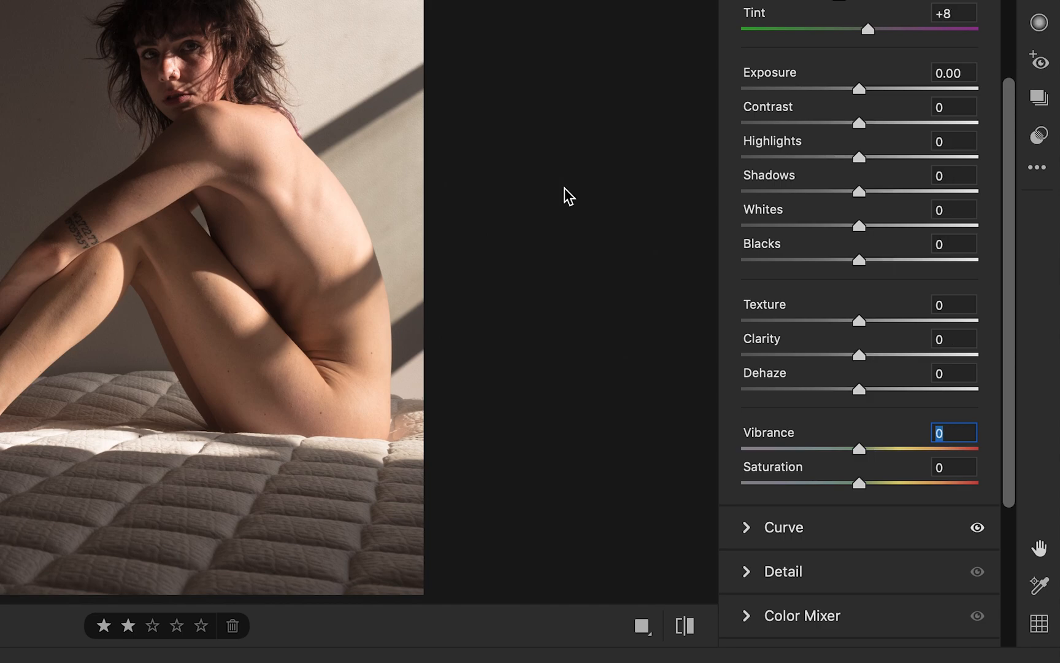
pyautogui.press('p')
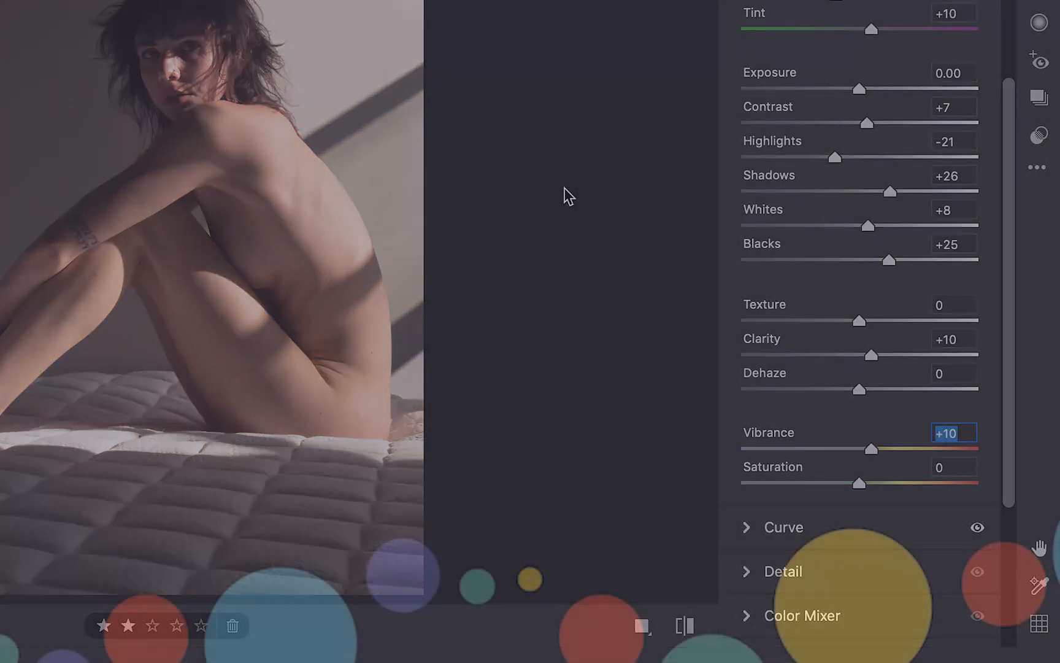